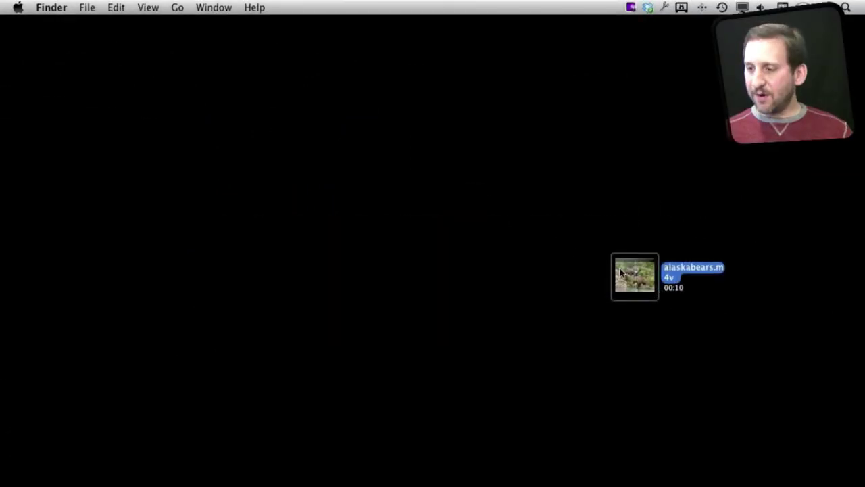
# Step: Open alaskabears.m4v from the desktop in QuickTime Player and advance the playhead to the frame at about 00:02
pyautogui.moveTo(636, 277)
pyautogui.moveTo(636, 278); pyautogui.dragTo(443, 463)
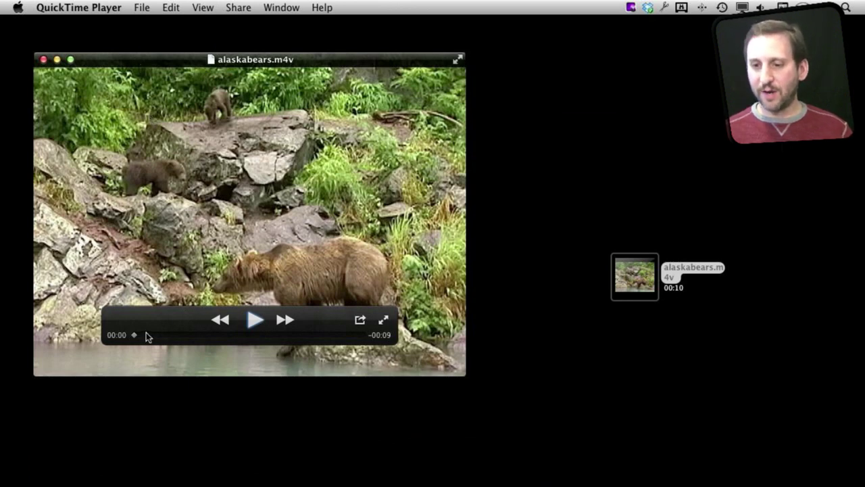
pyautogui.moveTo(149, 334); pyautogui.dragTo(173, 336)
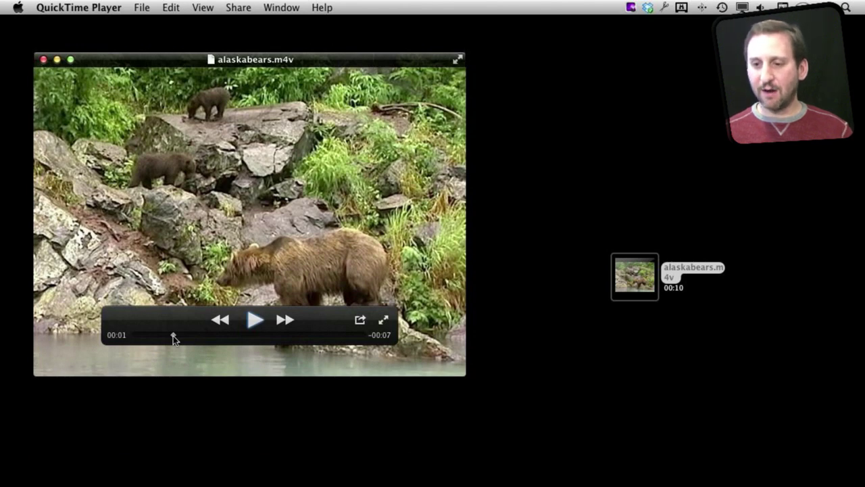
pyautogui.moveTo(173, 335); pyautogui.dragTo(174, 337)
pyautogui.press('Right')
pyautogui.press('Right')
pyautogui.press('Right')
pyautogui.press('Right')
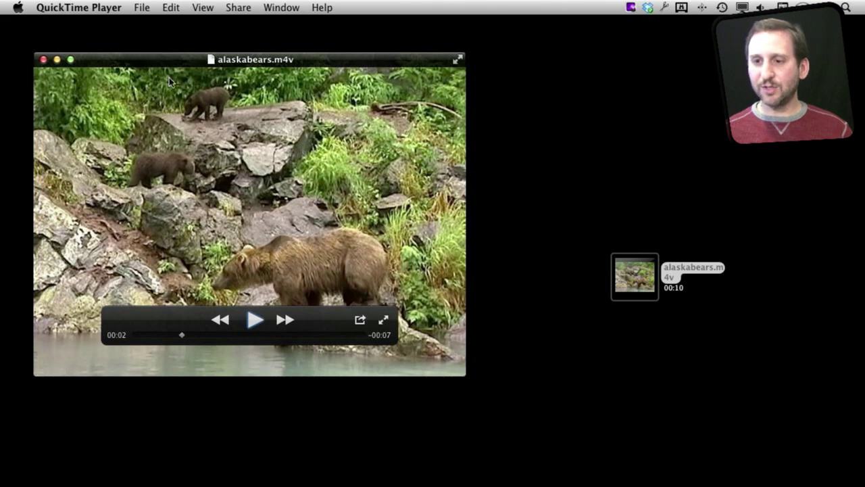
# Step: Copy the current video frame to the clipboard and quit QuickTime Player
pyautogui.click(142, 7)
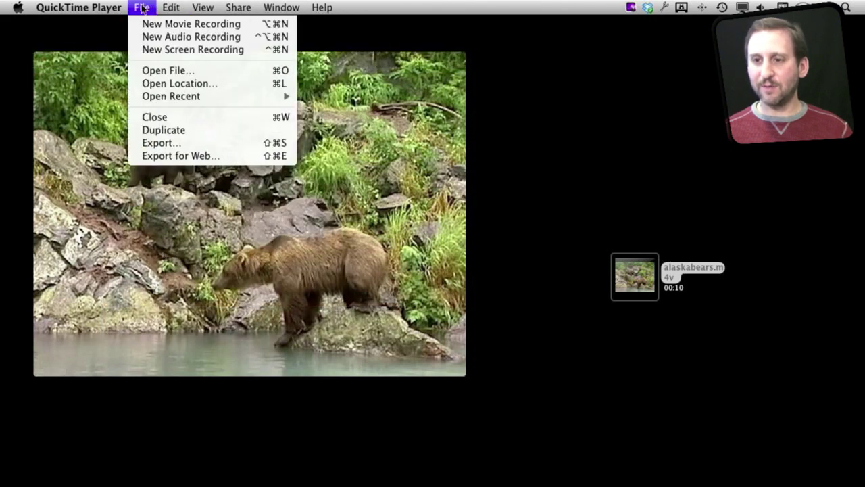
pyautogui.moveTo(165, 13)
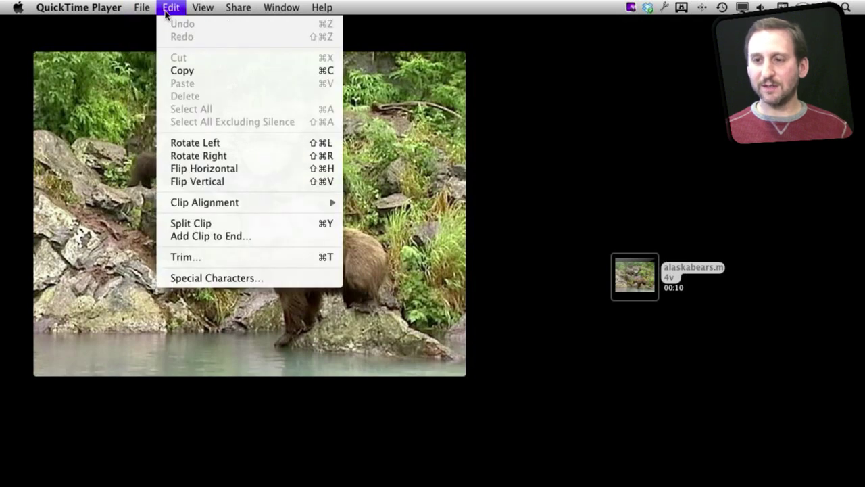
pyautogui.click(183, 70)
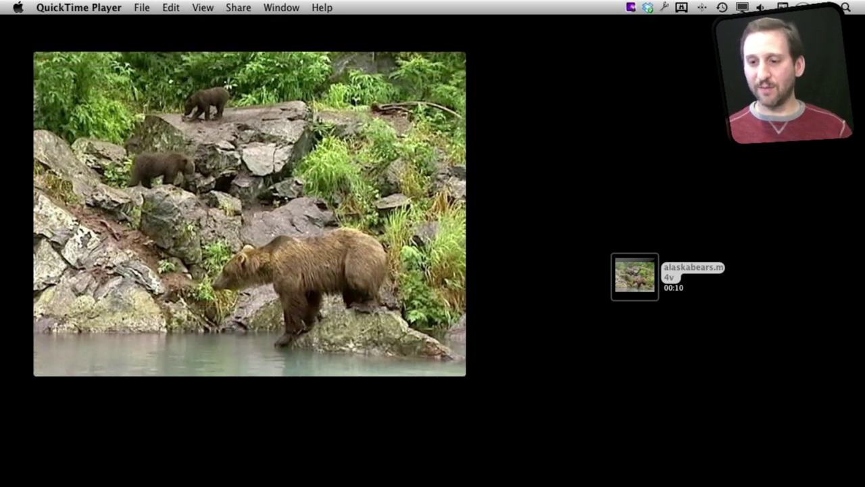
pyautogui.press('super+q')
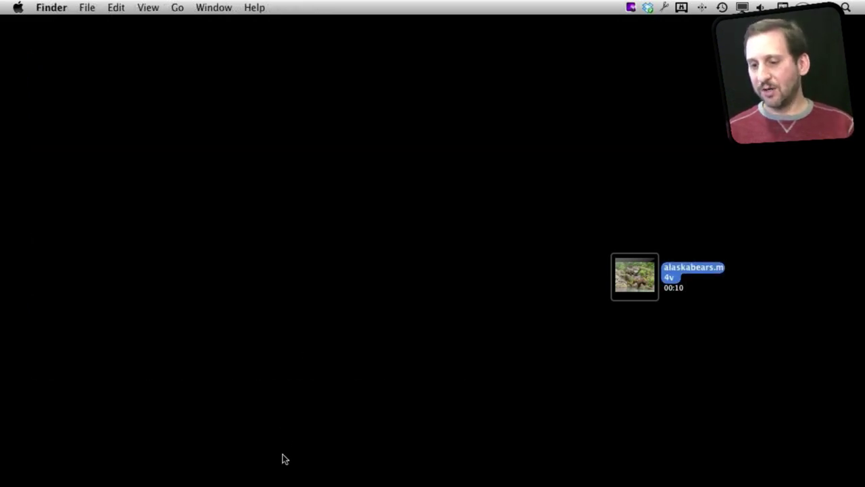
# Step: Switch to Preview, create a new image from the clipboard, and move its window slightly away from the screen corner
pyautogui.moveTo(288, 484)
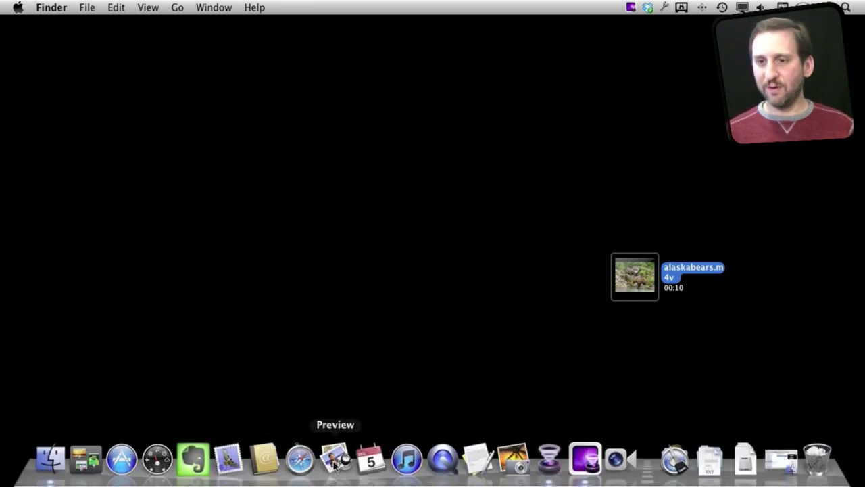
pyautogui.click(335, 460)
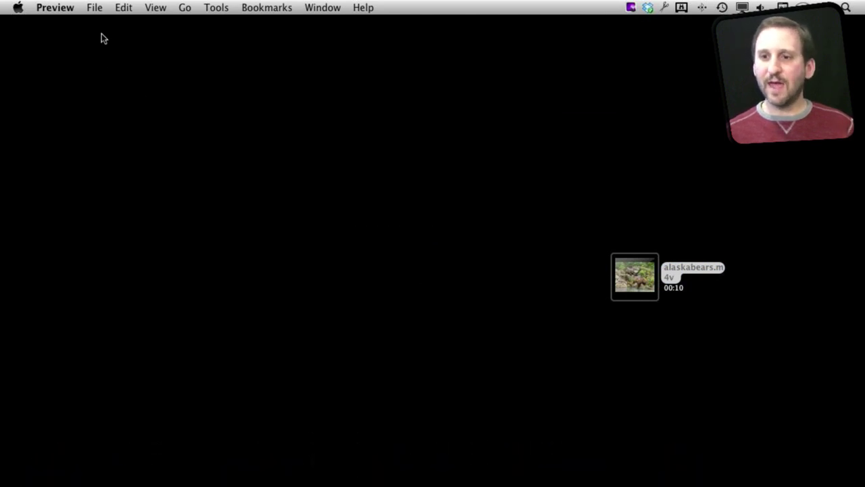
pyautogui.click(95, 8)
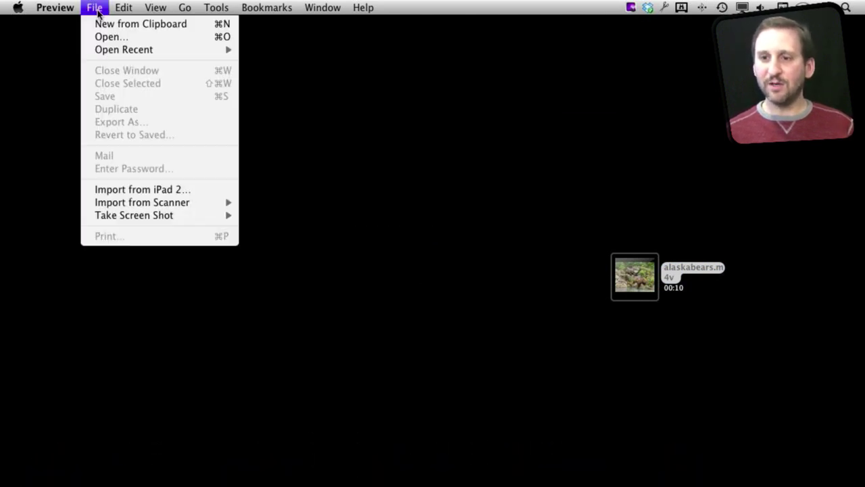
pyautogui.click(138, 26)
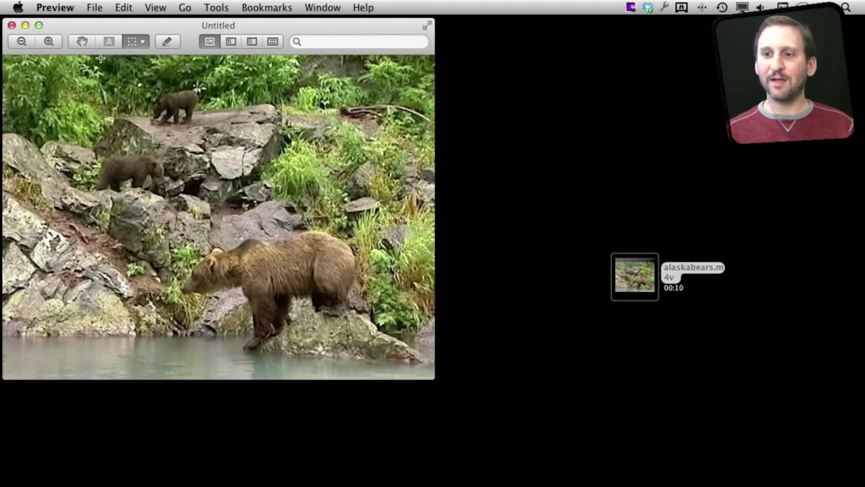
pyautogui.moveTo(88, 31); pyautogui.dragTo(118, 40)
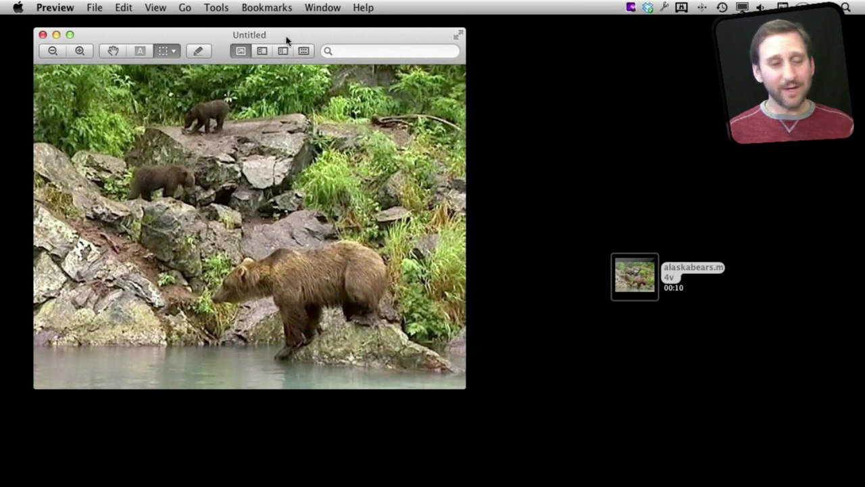
# Step: Save the image to the Desktop as bears.jpg in JPEG format with a slightly reduced quality
pyautogui.click(95, 8)
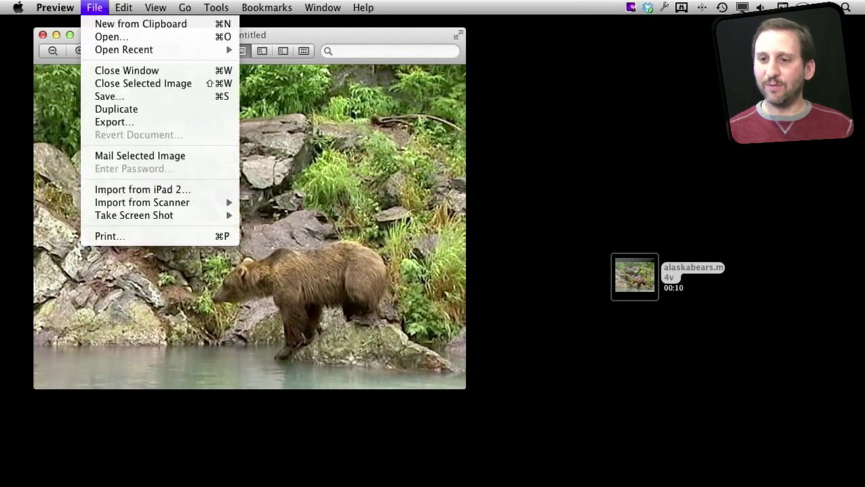
pyautogui.click(118, 96)
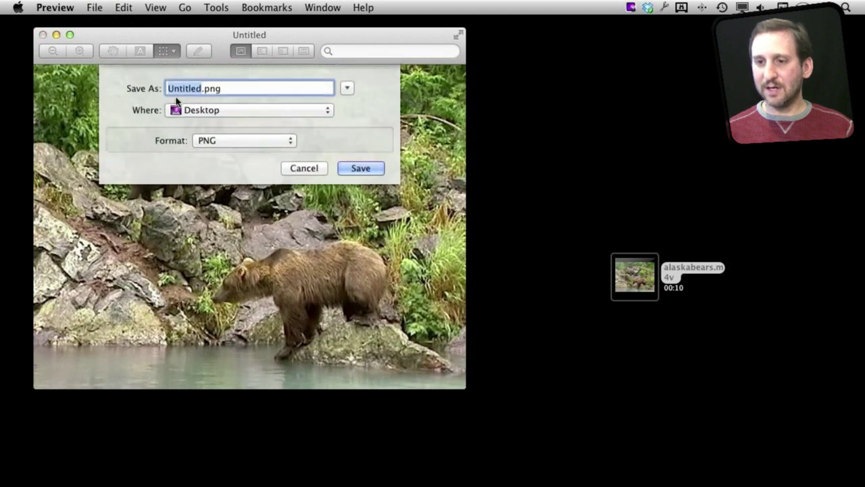
pyautogui.click(235, 143)
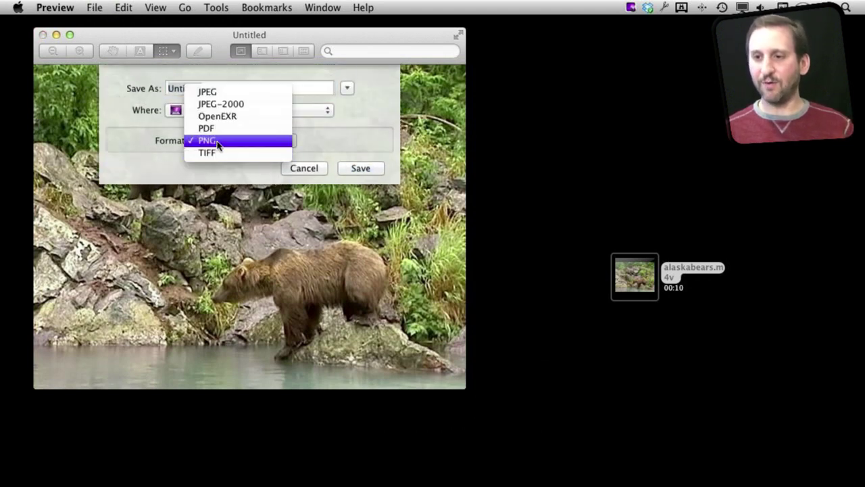
pyautogui.click(219, 95)
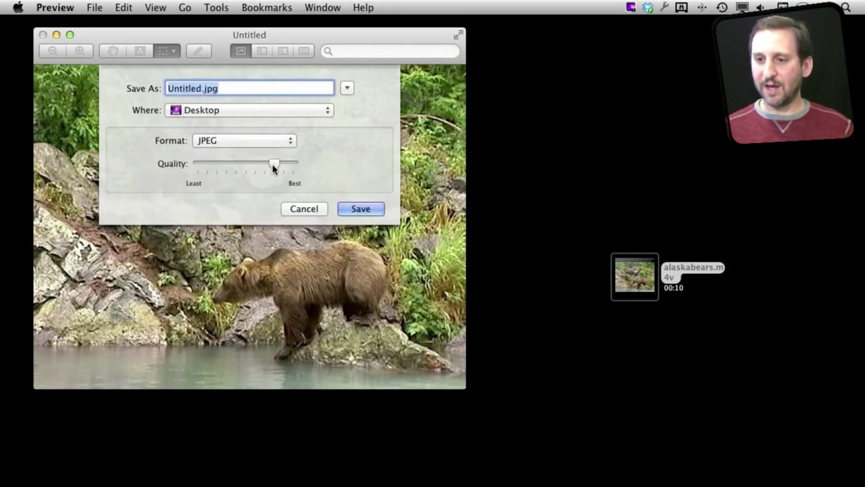
pyautogui.moveTo(274, 168)
pyautogui.mouseDown()
pyautogui.moveTo(241, 167)
pyautogui.moveTo(259, 168)
pyautogui.mouseUp()
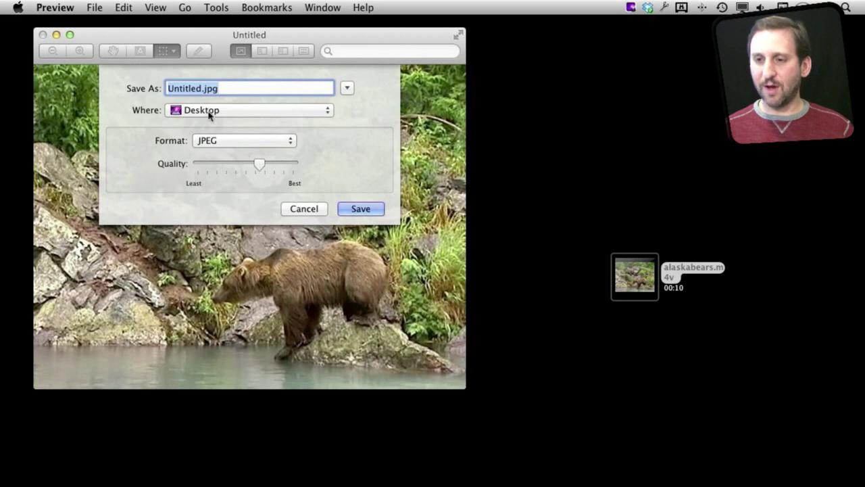
pyautogui.doubleClick(183, 89)
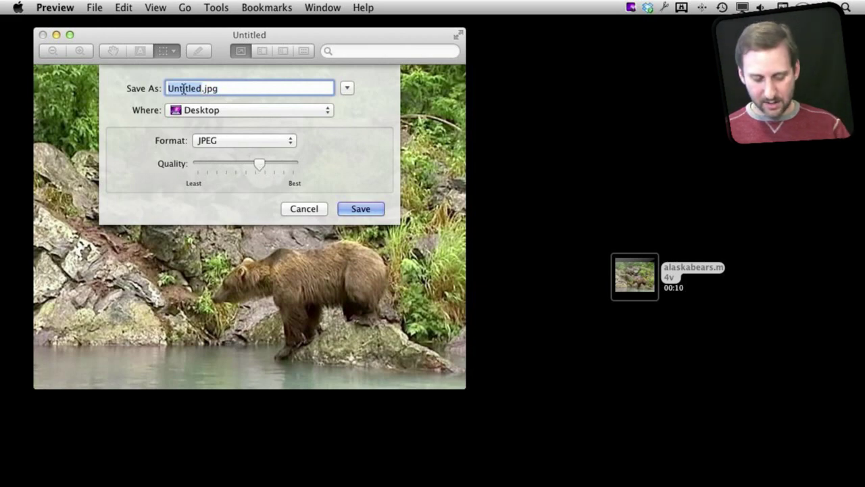
pyautogui.write('bear')
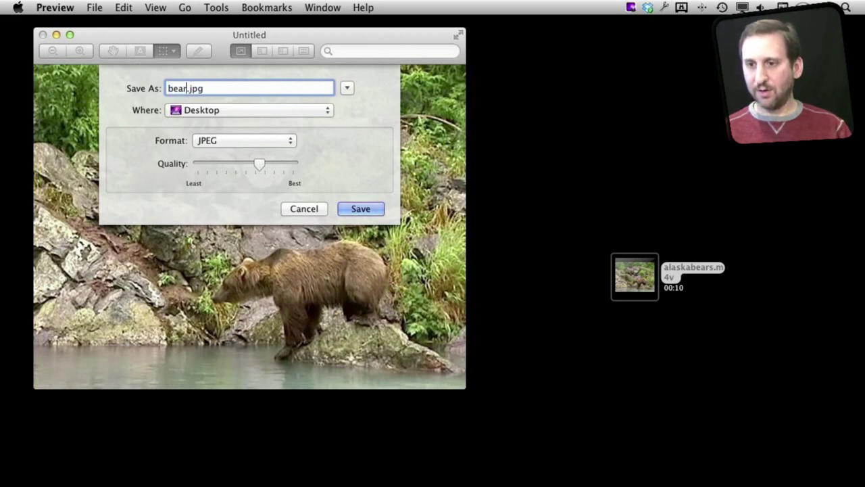
pyautogui.write('s')
pyautogui.press('Return')
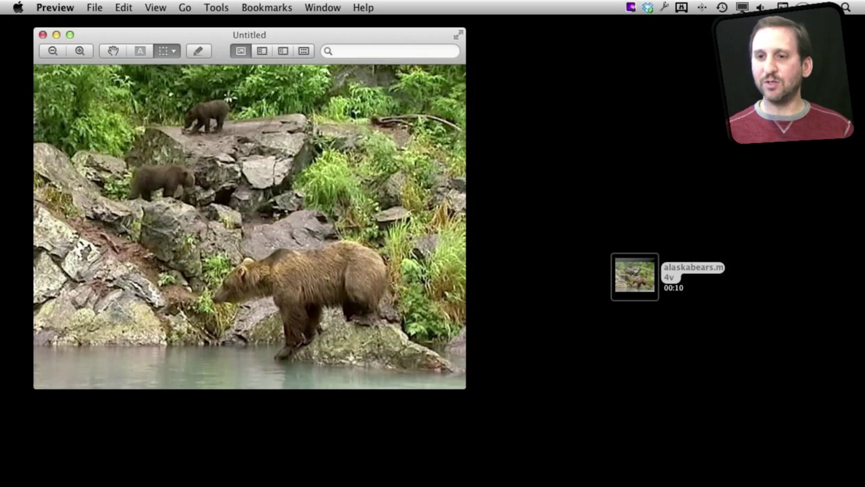
# Step: Try a proportional resize of the image to 320 pixels wide, and cancel it without applying
pyautogui.click(95, 8)
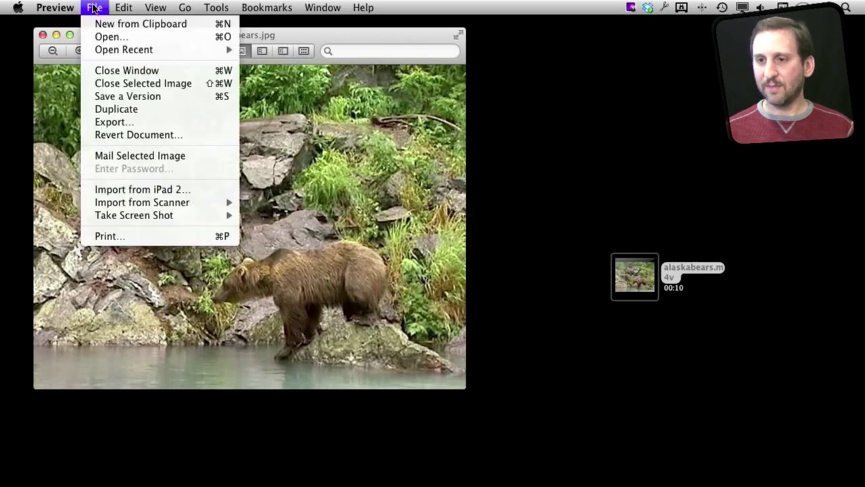
pyautogui.moveTo(154, 8)
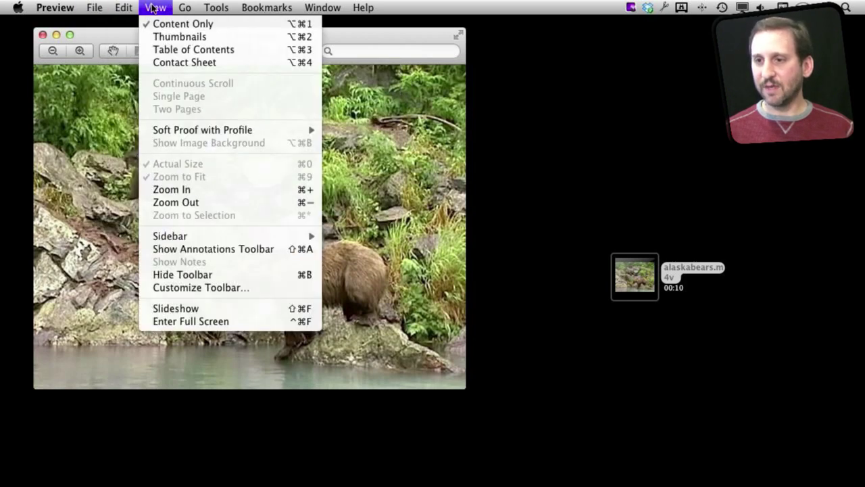
pyautogui.moveTo(220, 8)
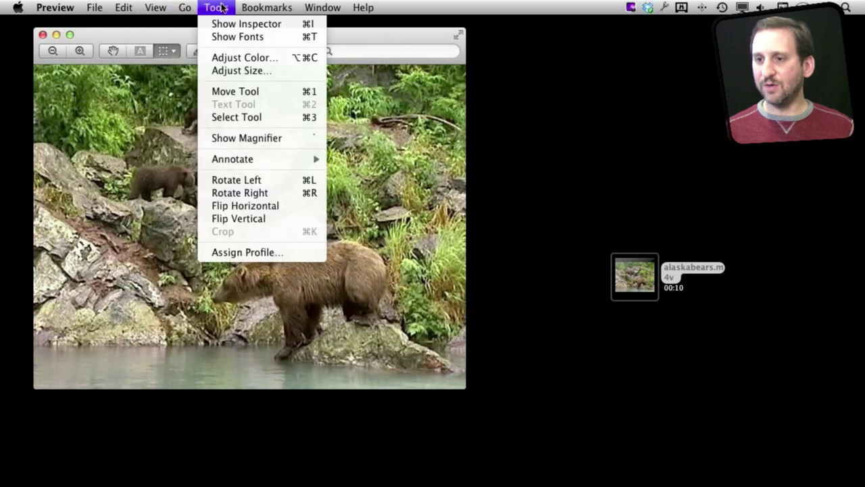
pyautogui.click(243, 71)
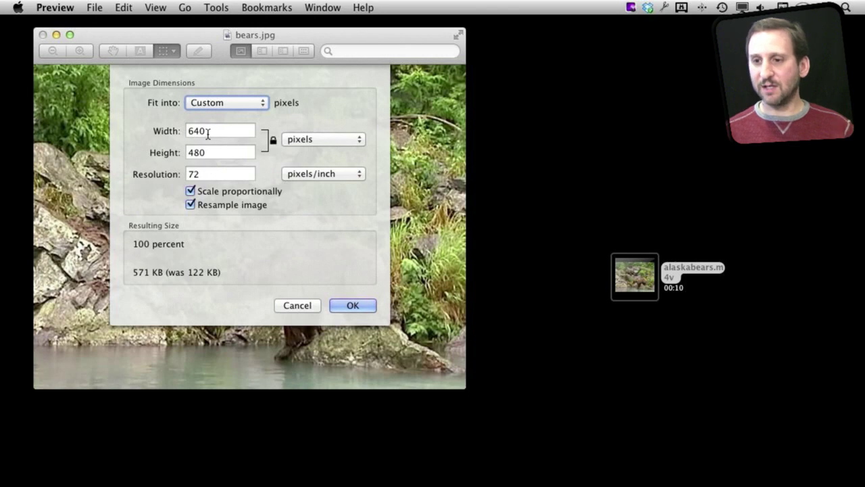
pyautogui.doubleClick(201, 130)
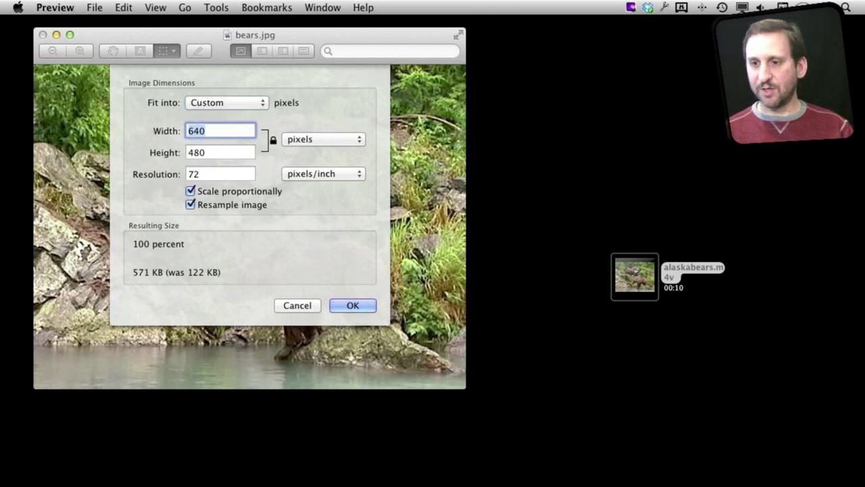
pyautogui.write('320')
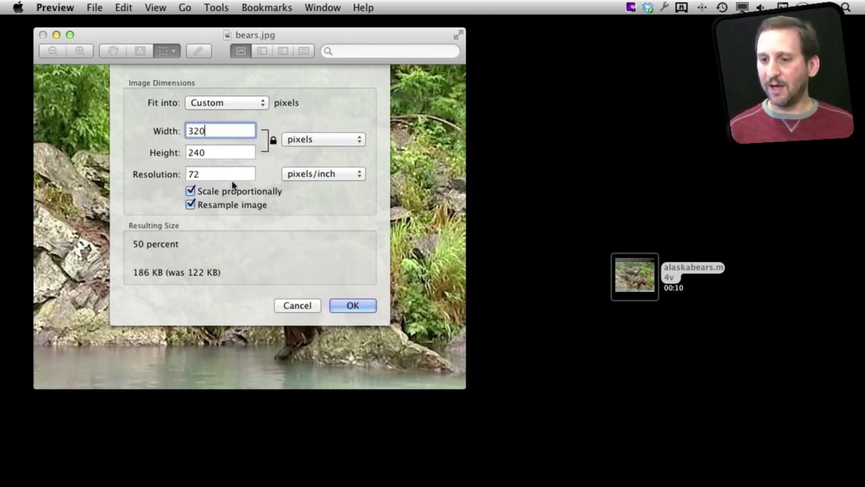
pyautogui.click(295, 305)
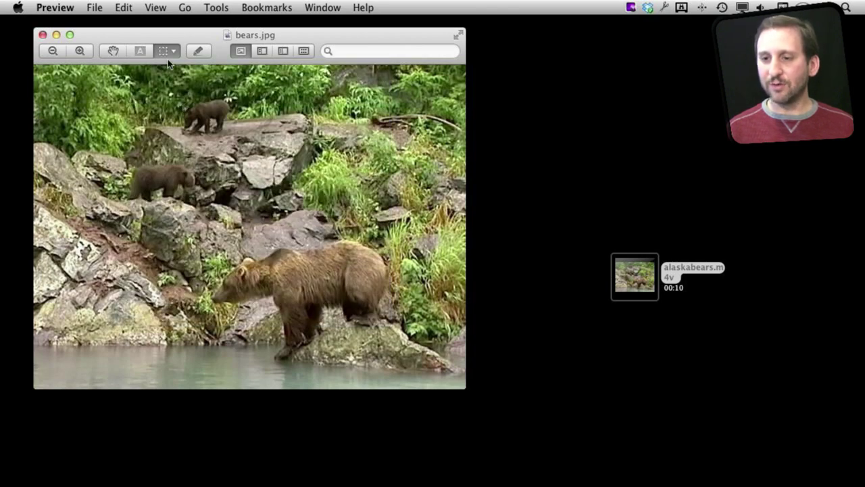
# Step: Crop the image to a rectangle around the three bears, trimming the outer edges
pyautogui.moveTo(83, 69); pyautogui.dragTo(407, 362)
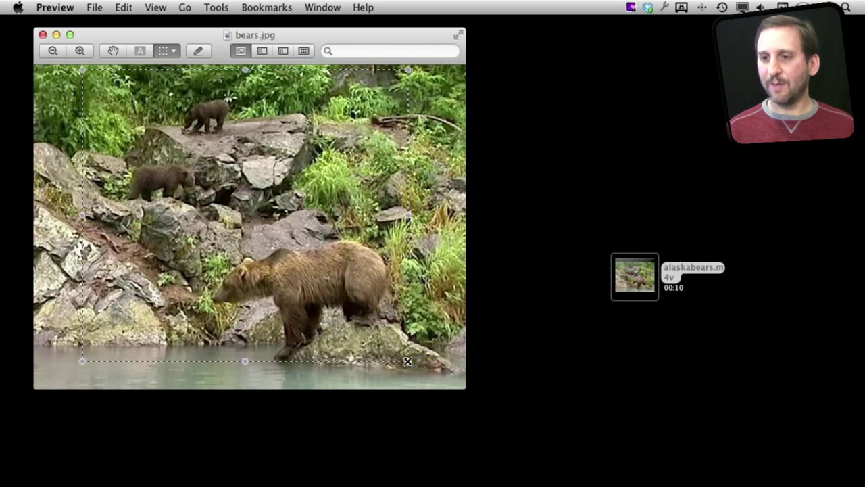
pyautogui.click(217, 7)
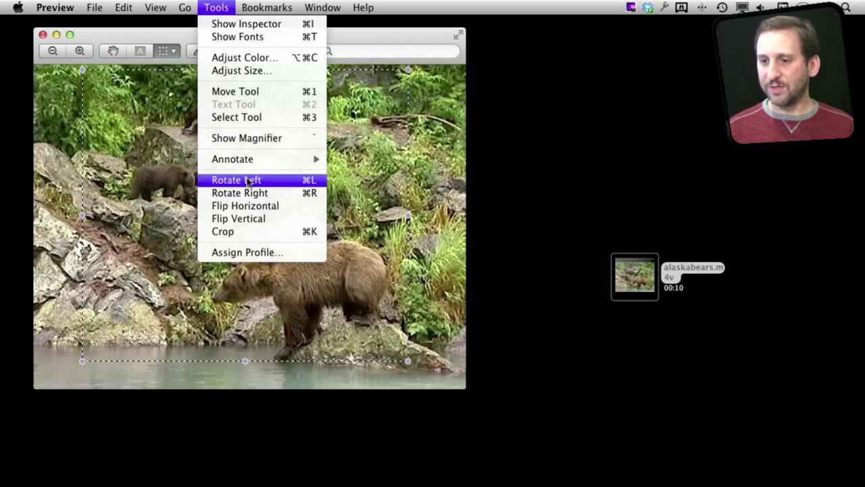
pyautogui.click(223, 231)
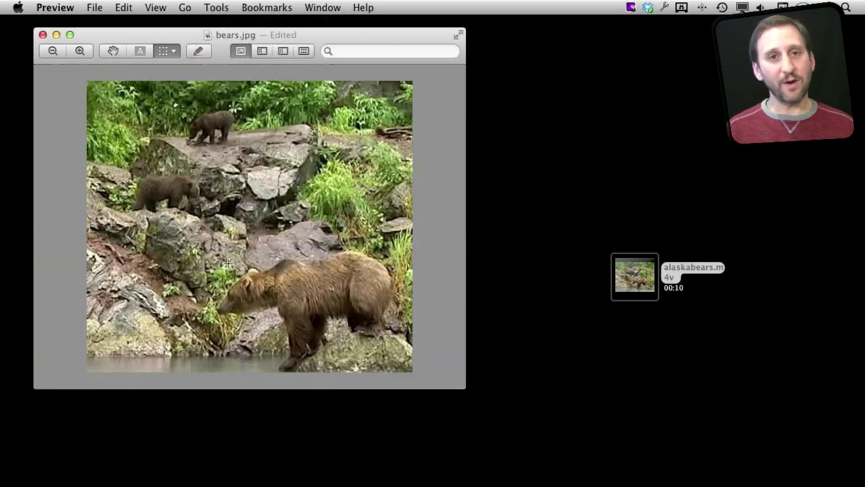
pyautogui.click(94, 7)
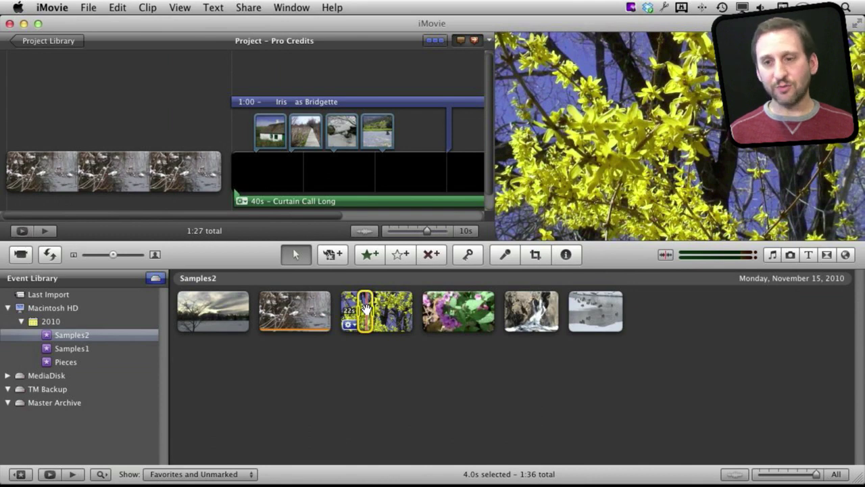
# Step: Reveal the source file of the yellow-branches clip from the iMovie event in Finder and open yellowbranches.mov in QuickTime Player
pyautogui.rightClick(366, 309)
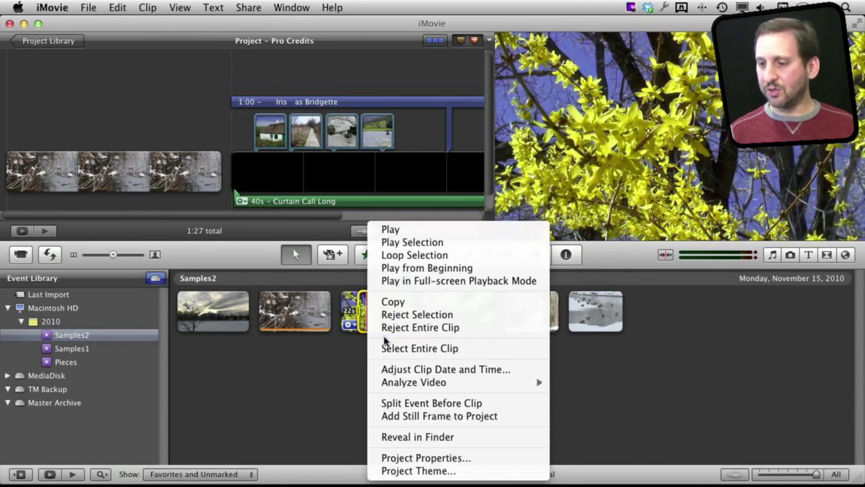
pyautogui.click(399, 443)
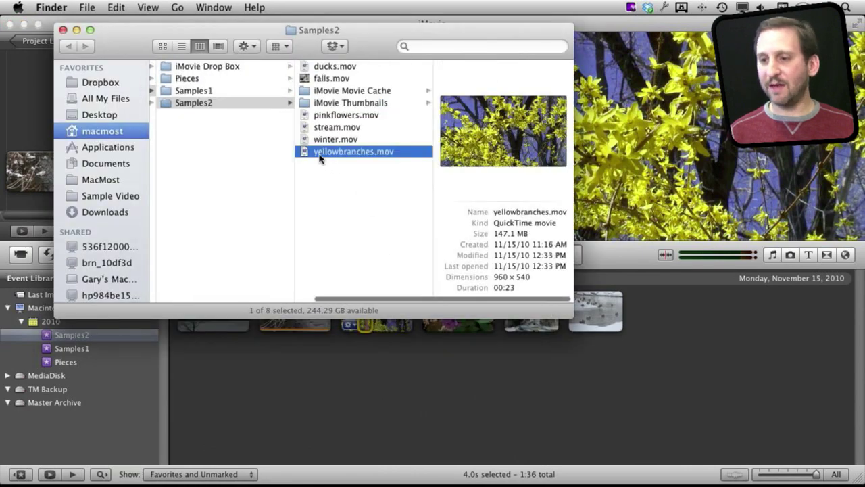
pyautogui.moveTo(338, 156); pyautogui.dragTo(428, 466)
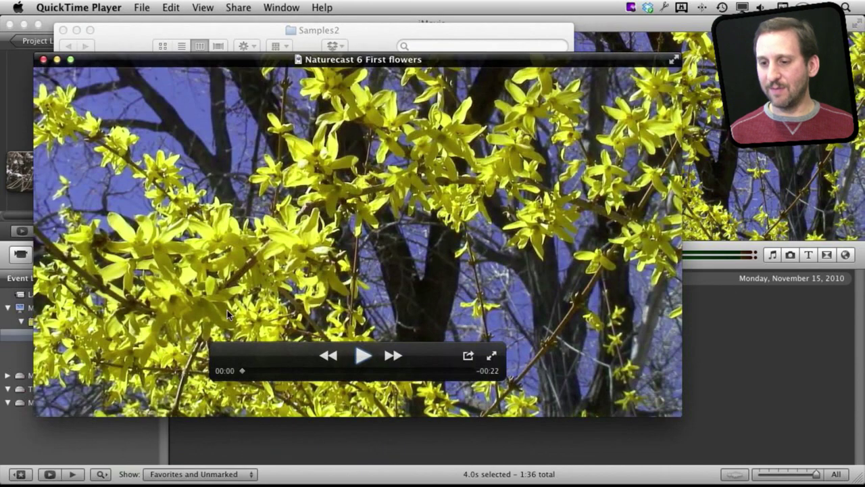
# Step: Move the yellow flowers video to 00:07 and copy that frame to the clipboard
pyautogui.moveTo(243, 371); pyautogui.dragTo(316, 371)
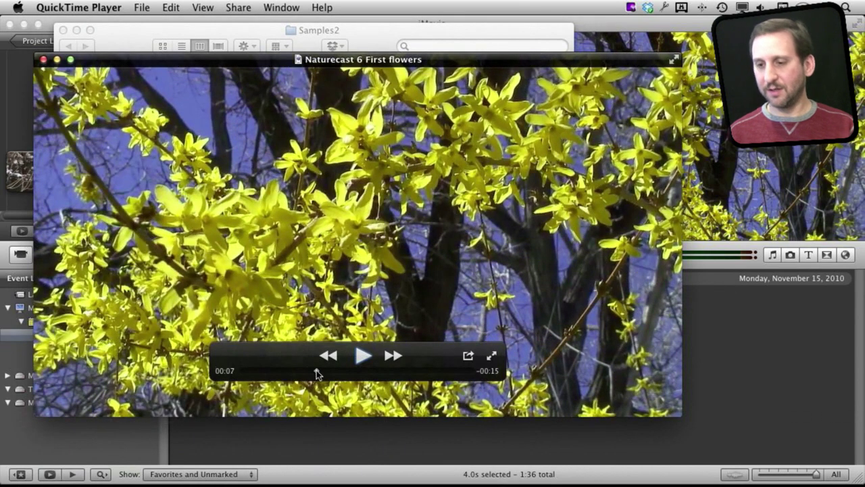
pyautogui.press('super+c')
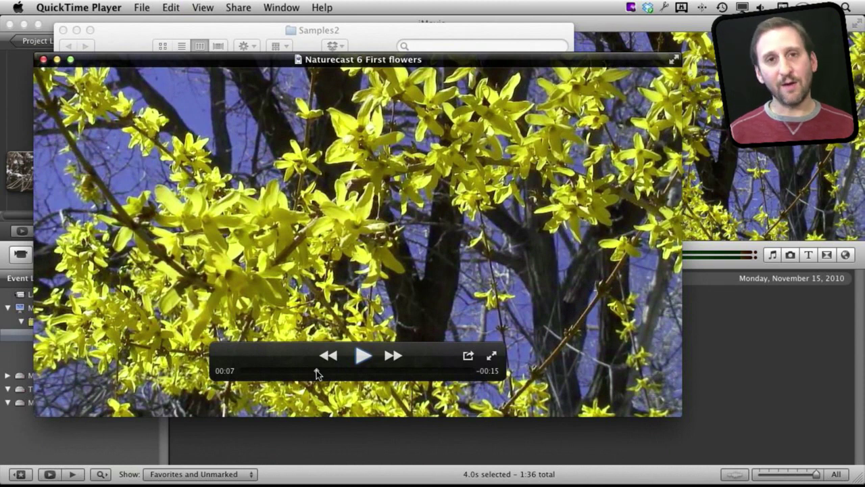